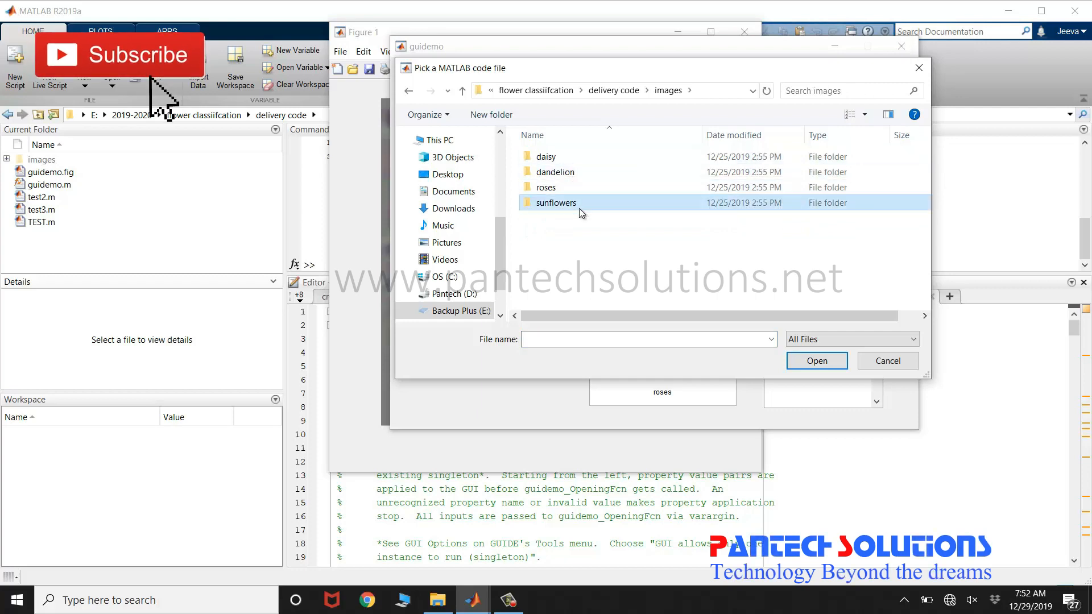
# Step: Load a sunflower image from the sunflowers folder and classify it in the earlier GUI instance
pyautogui.doubleClick(579, 205)
pyautogui.doubleClick(652, 243)
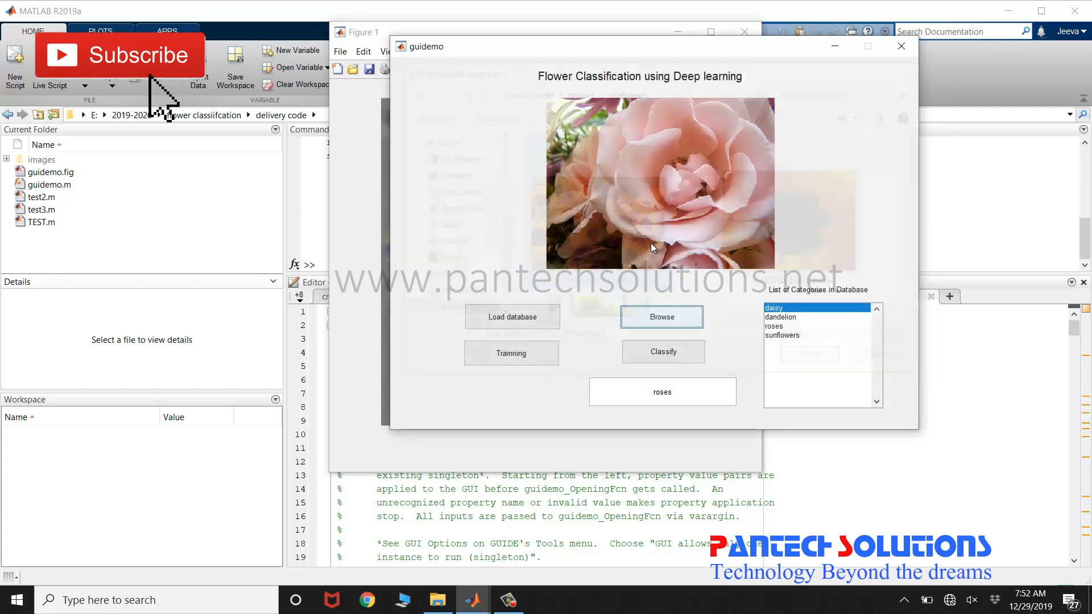
pyautogui.click(663, 351)
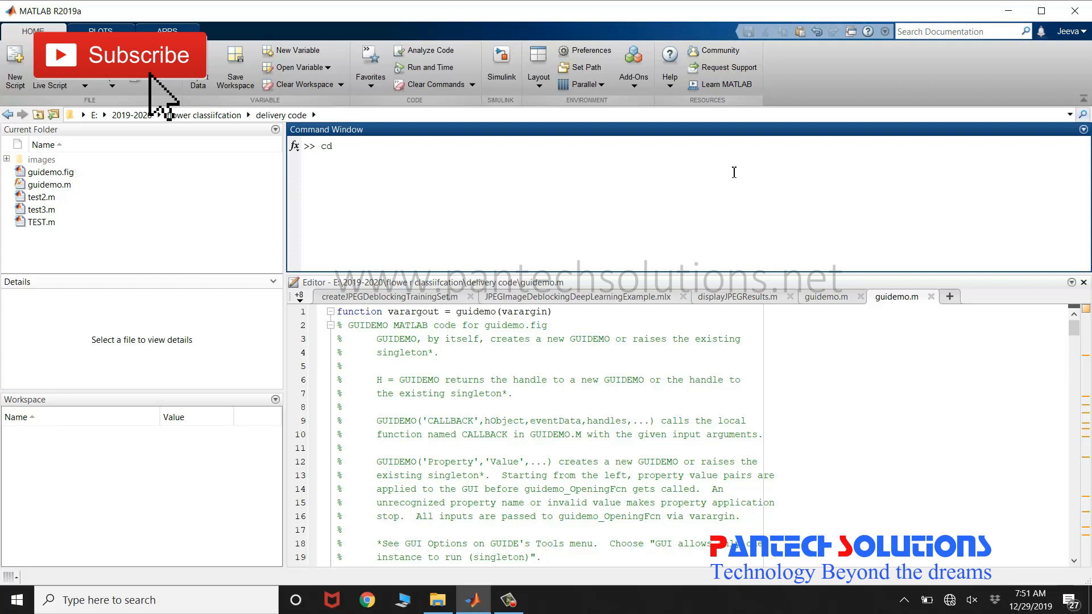
# Step: Recall and run the cd command to the delivery code folder in the Command Window
pyautogui.press('Up')
pyautogui.press('Return')
pyautogui.write('ls')
pyautogui.press('Return')
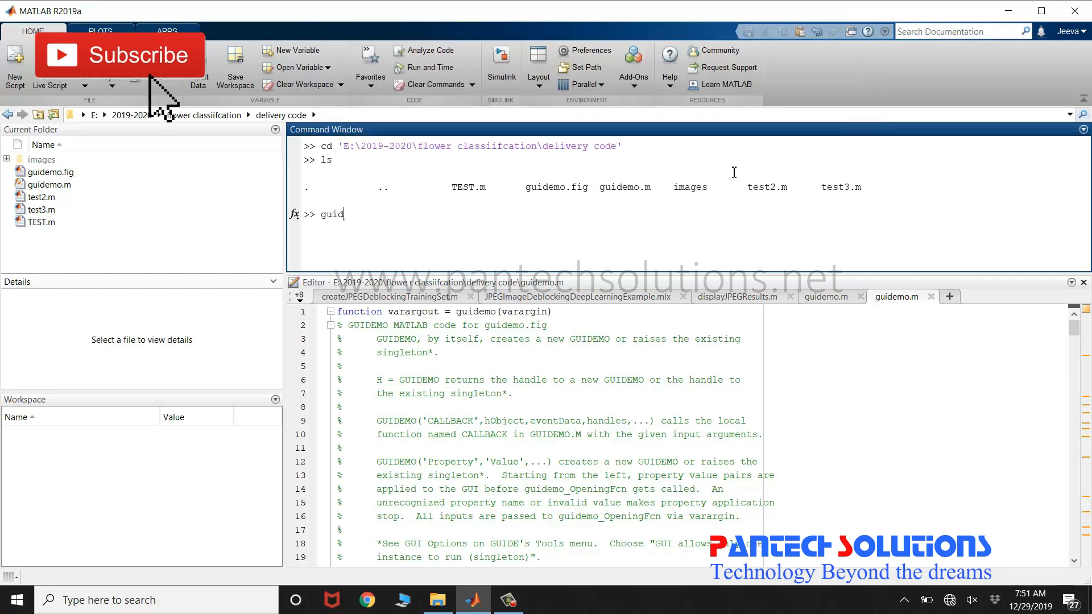
pyautogui.press('Return')
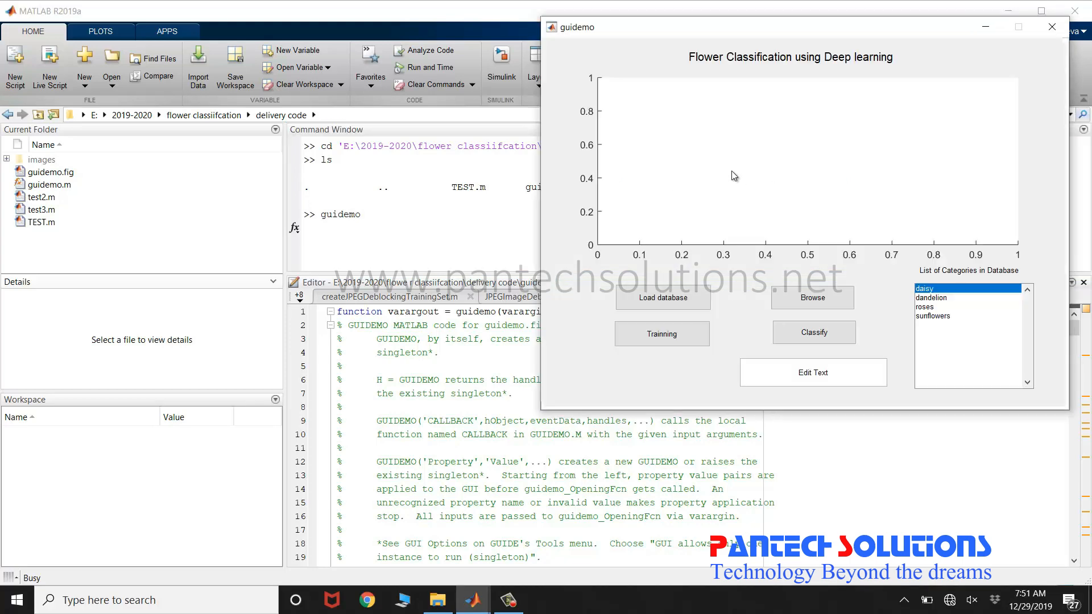
# Step: Centre the classification window and load the flower image database, acknowledging the message
pyautogui.moveTo(653, 35); pyautogui.dragTo(502, 52)
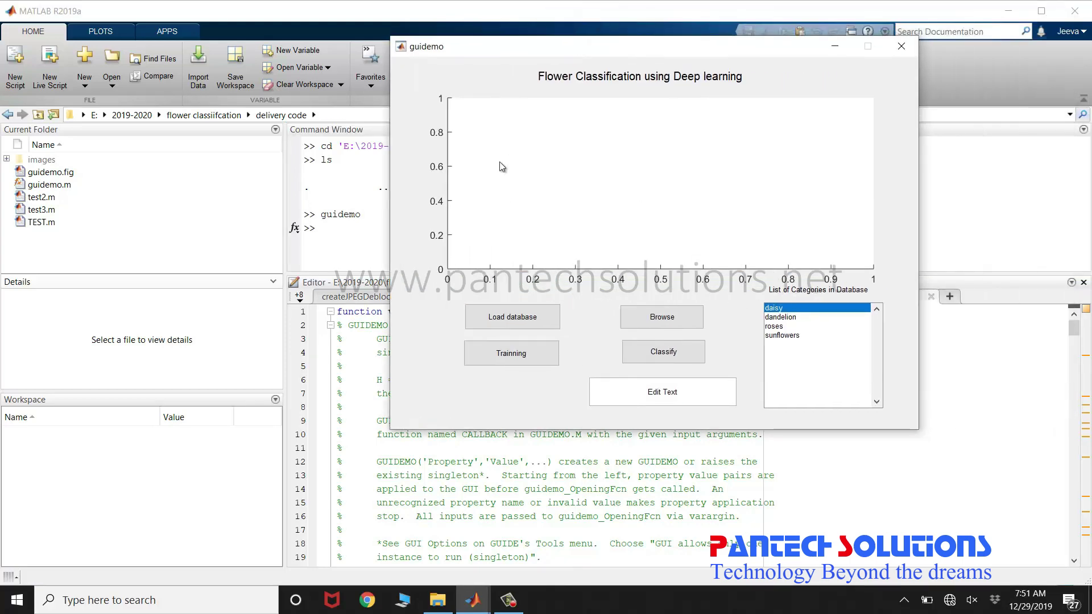
pyautogui.click(511, 315)
pyautogui.click(652, 205)
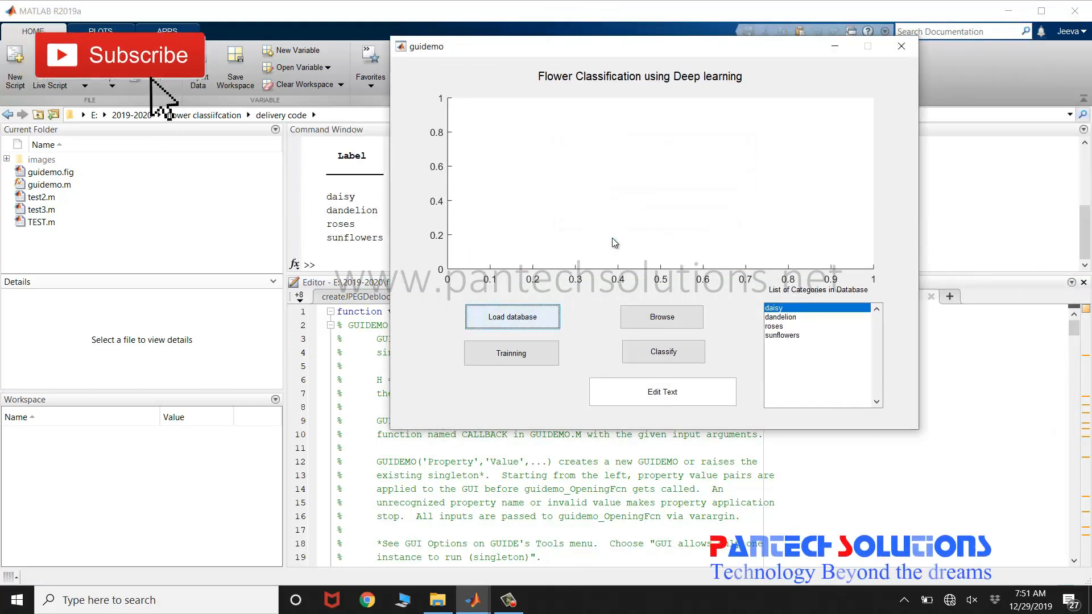
# Step: Train the classification network, move the results figure aside and acknowledge the completion message
pyautogui.click(535, 360)
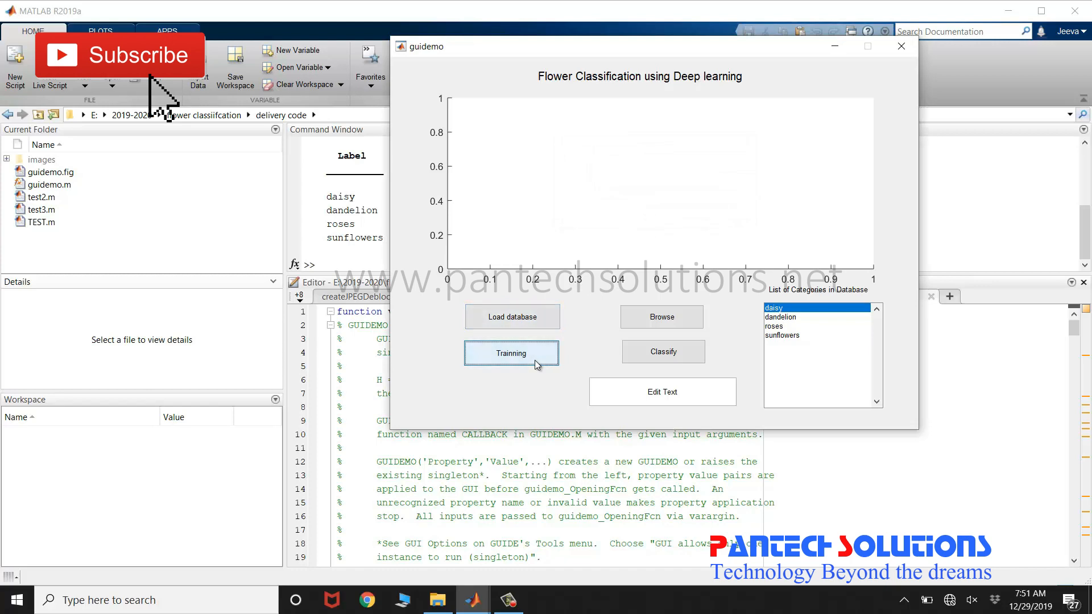
pyautogui.moveTo(561, 17)
pyautogui.mouseDown()
pyautogui.moveTo(360, 43)
pyautogui.moveTo(602, 49)
pyautogui.mouseUp()
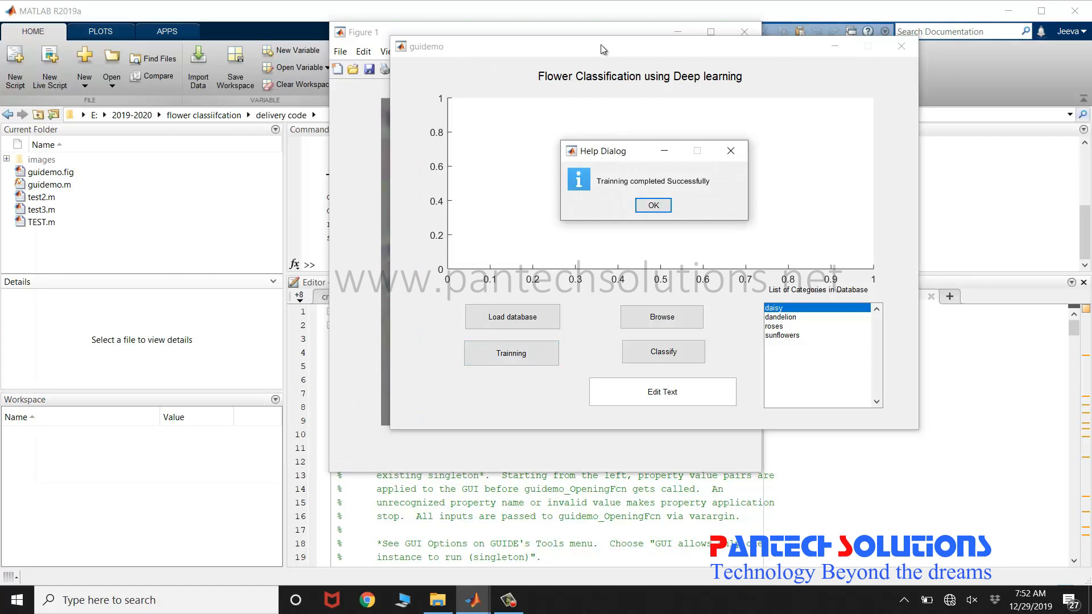
pyautogui.click(654, 206)
pyautogui.click(662, 318)
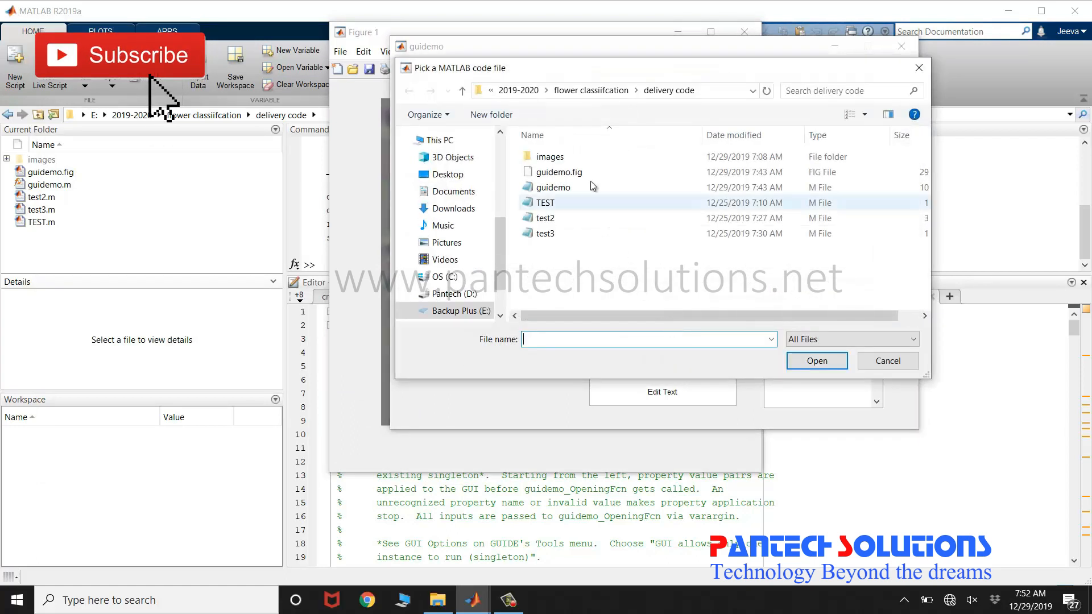
# Step: Load the first image from images > daisy and classify it as daisy
pyautogui.doubleClick(563, 156)
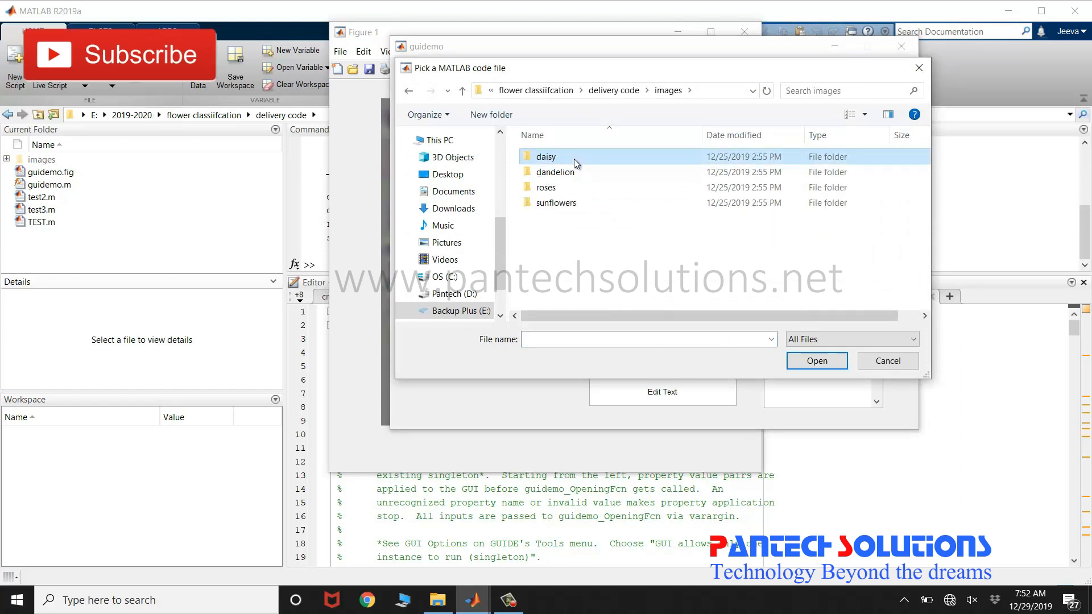
pyautogui.doubleClick(574, 156)
pyautogui.click(595, 222)
pyautogui.doubleClick(613, 215)
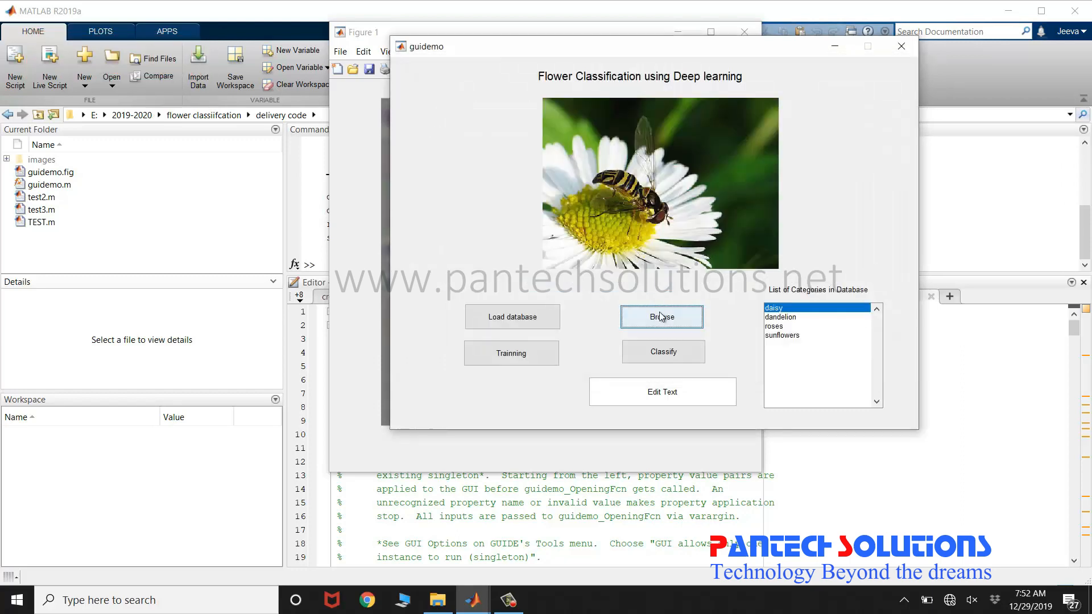
pyautogui.click(675, 357)
pyautogui.click(663, 317)
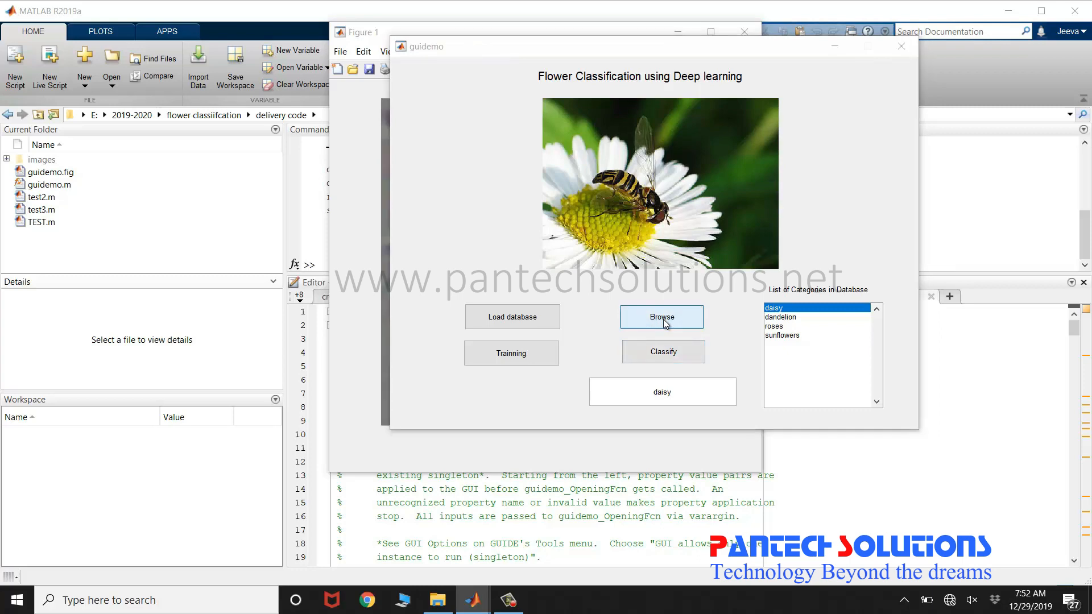
# Step: Load an image from images > dandelion and classify it as dandelion
pyautogui.doubleClick(550, 157)
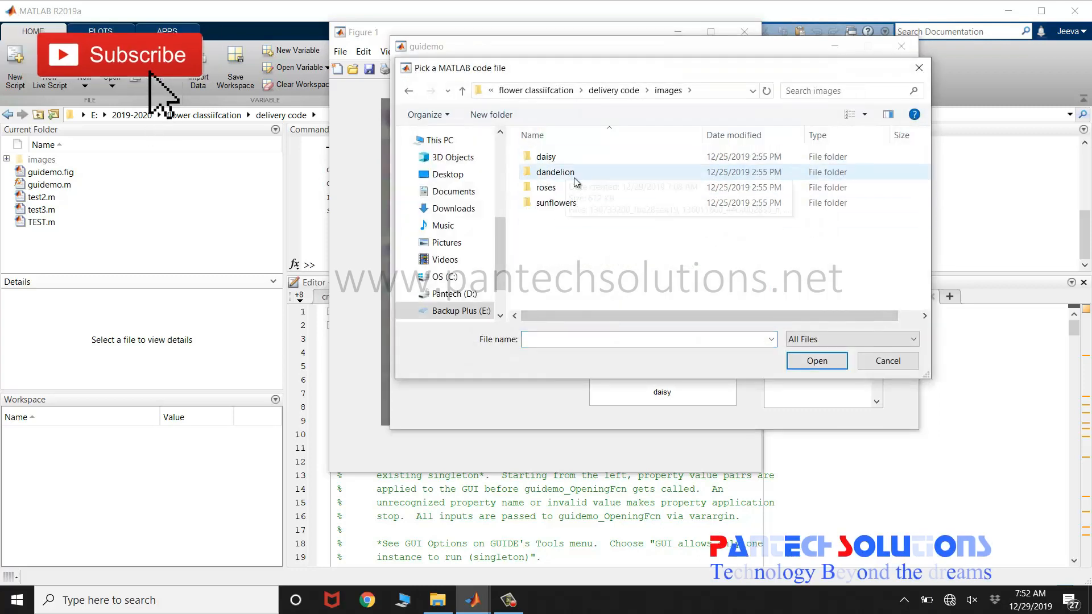
pyautogui.click(556, 172)
pyautogui.doubleClick(555, 172)
pyautogui.doubleClick(581, 208)
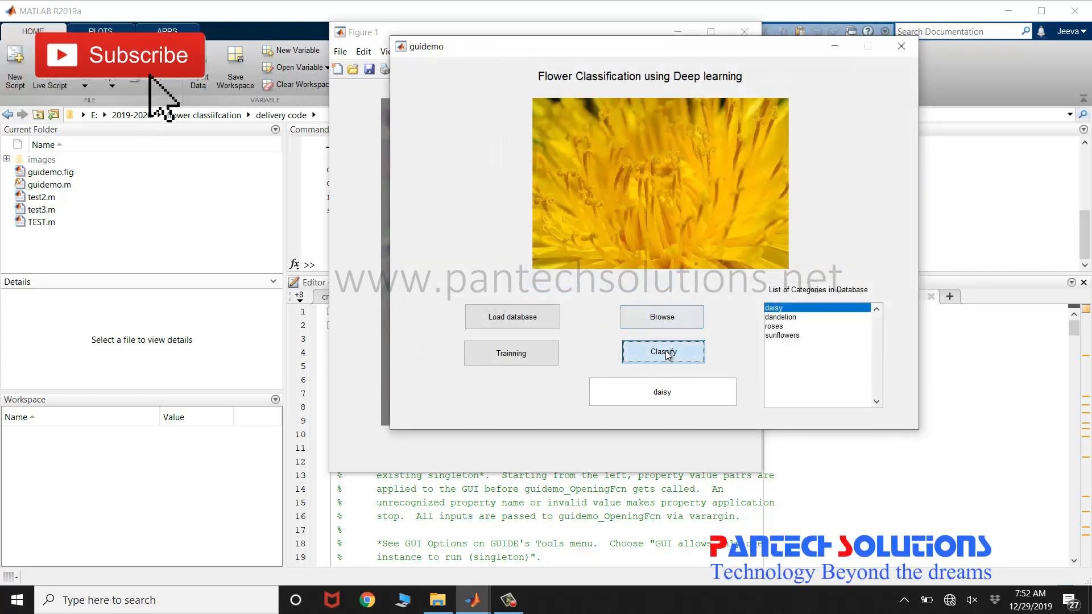
pyautogui.click(675, 317)
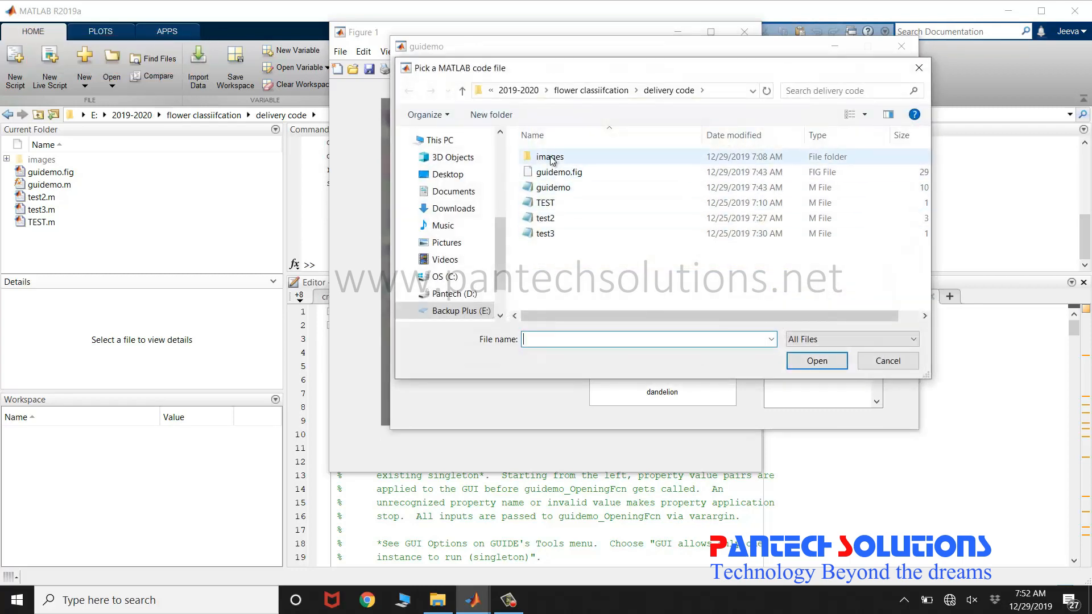
pyautogui.click(550, 156)
# Step: Load a rose image from the images folder and classify it as roses
pyautogui.doubleClick(547, 187)
pyautogui.doubleClick(597, 196)
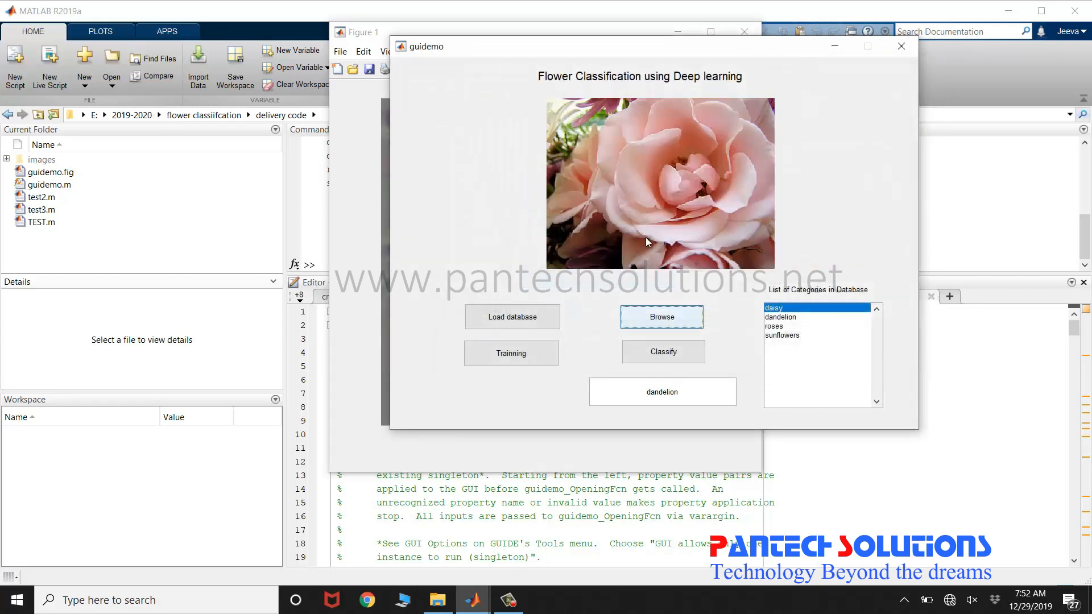
pyautogui.click(664, 351)
pyautogui.click(662, 316)
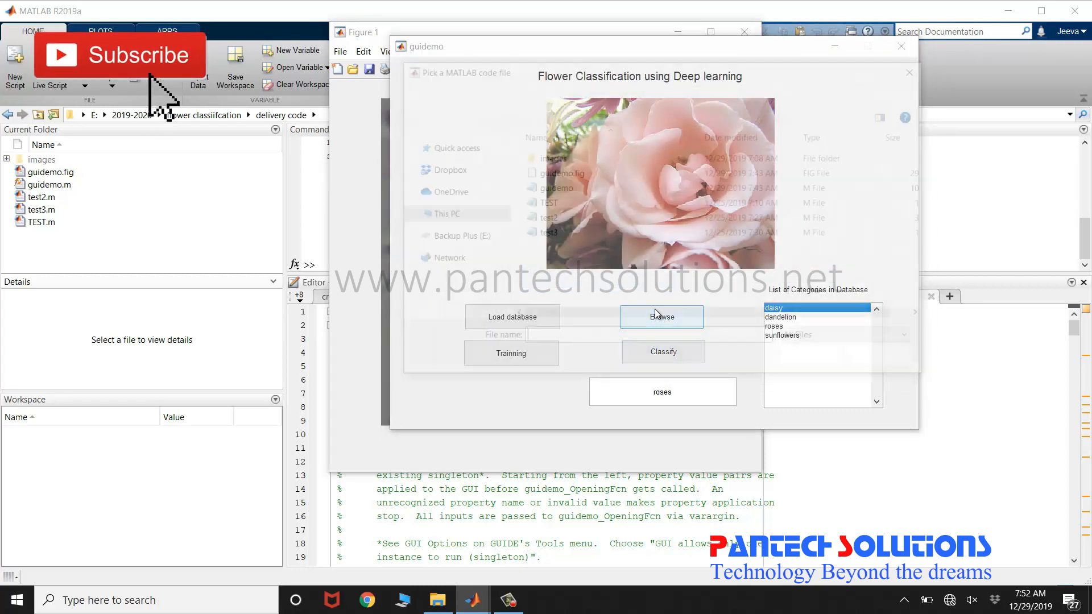
# Step: Load an image from images > sunflowers and classify it as sunflowers
pyautogui.doubleClick(550, 157)
pyautogui.doubleClick(559, 208)
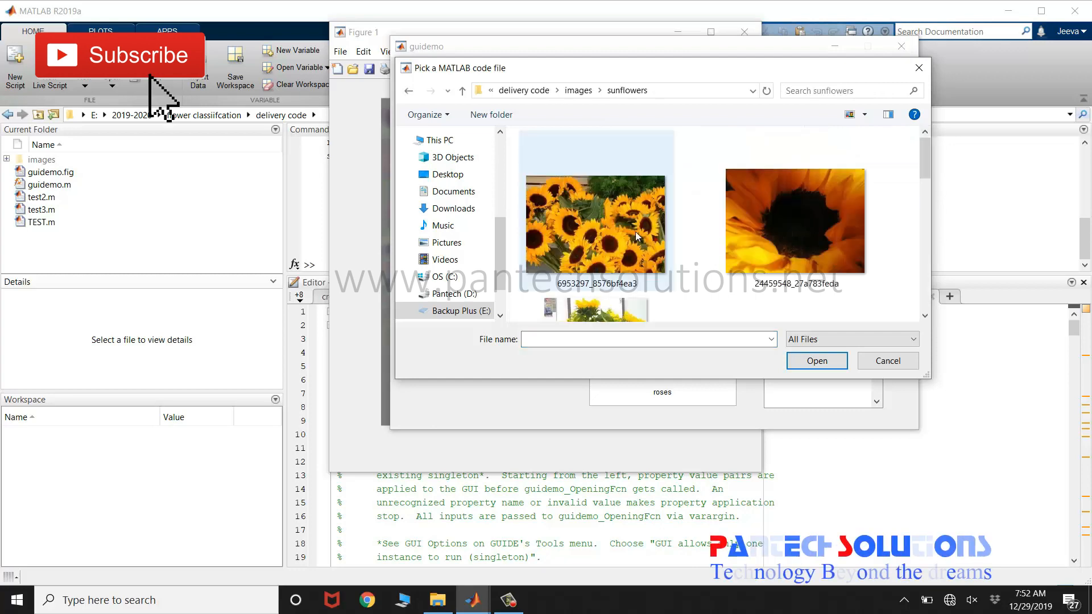
pyautogui.doubleClick(651, 244)
pyautogui.click(664, 352)
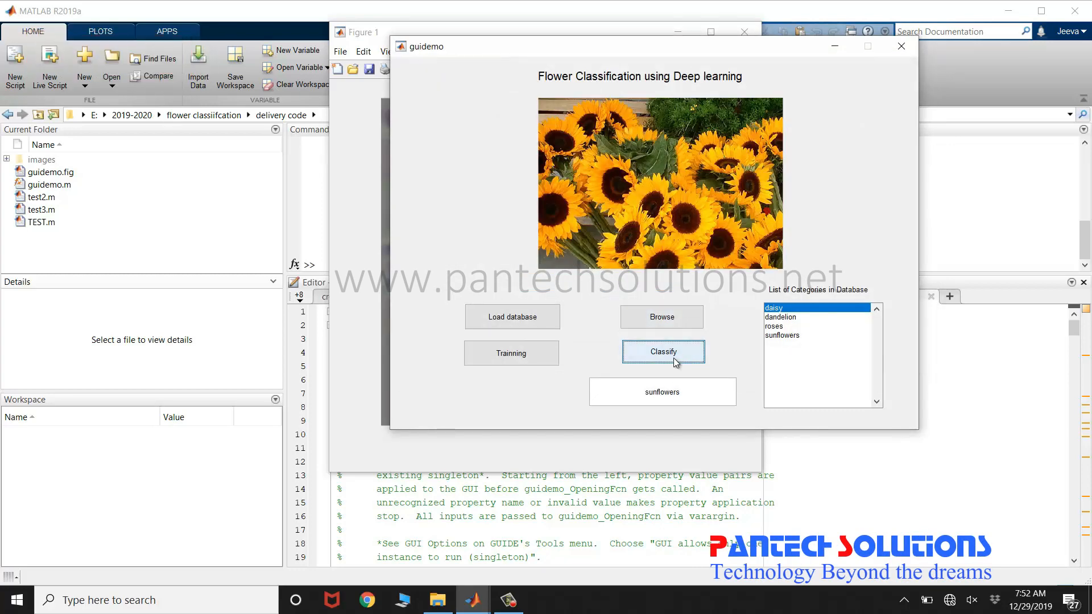